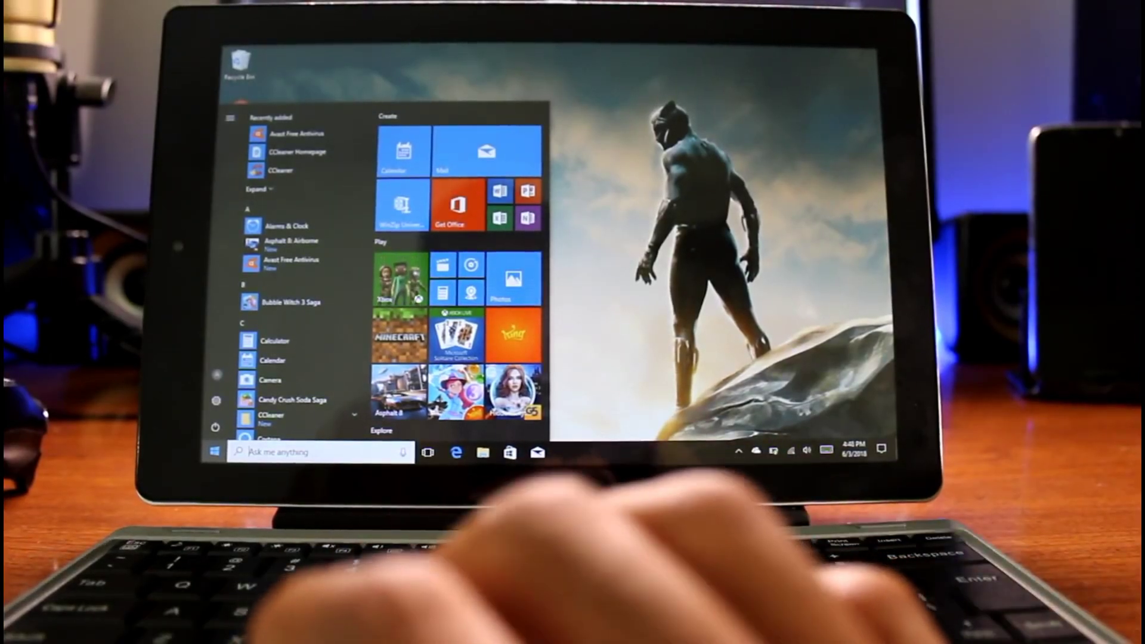
{"action": "key", "text": "super"}
{"action": "key", "text": "super"}
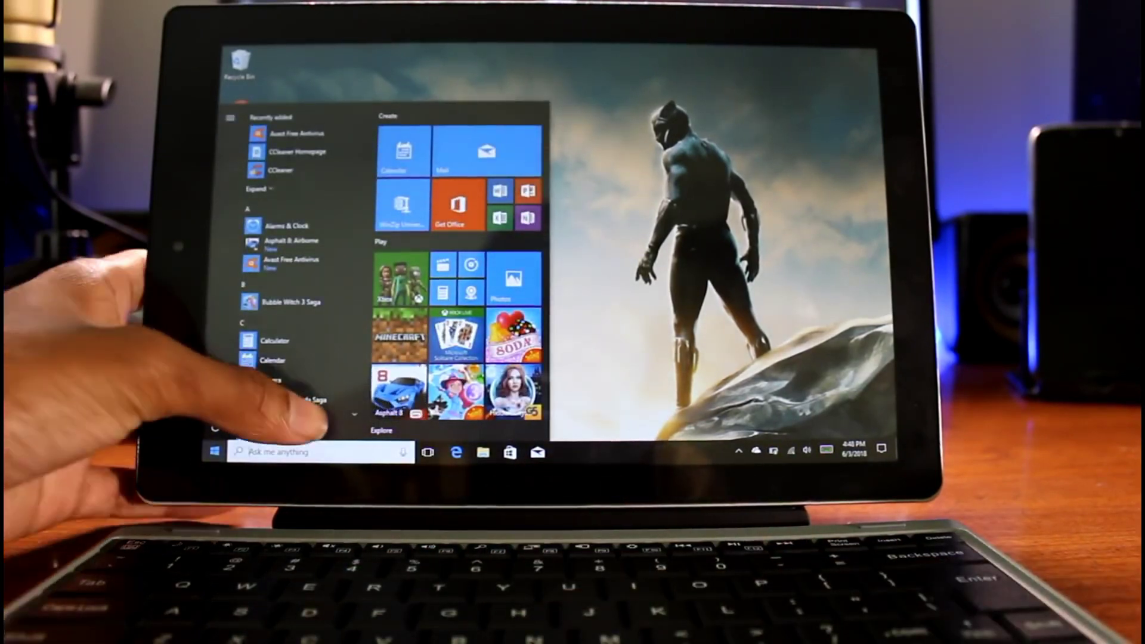
{"action": "scroll", "coordinate": [269, 313], "scroll_direction": "down", "scroll_amount": 10}
{"action": "scroll", "coordinate": [268, 313], "scroll_direction": "up", "scroll_amount": 10}
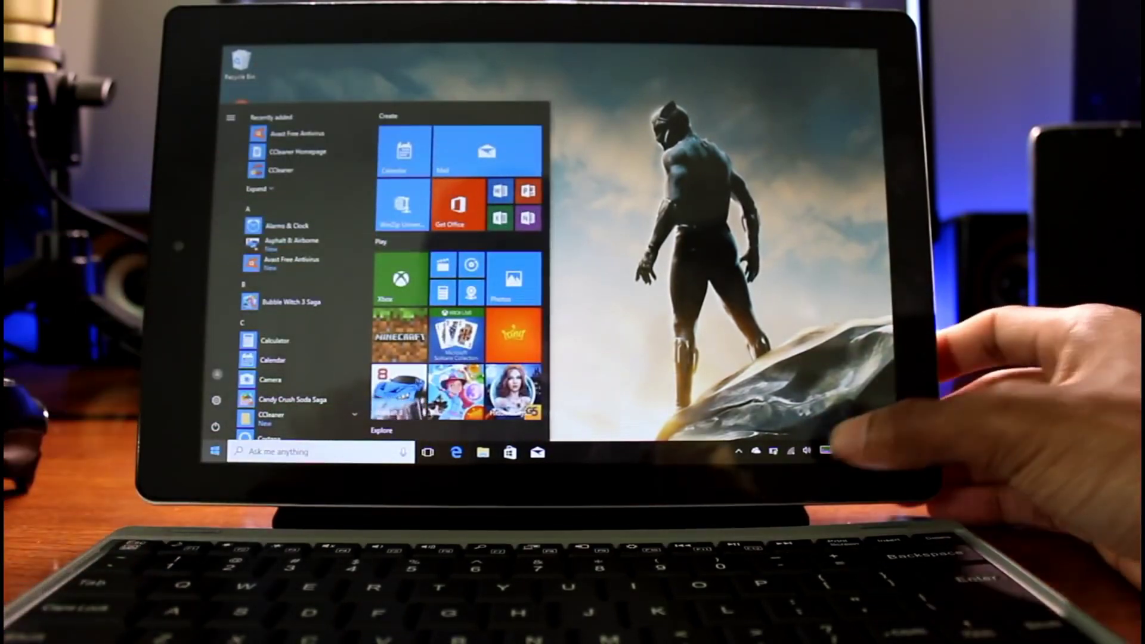
{"action": "left_click", "coordinate": [826, 451]}
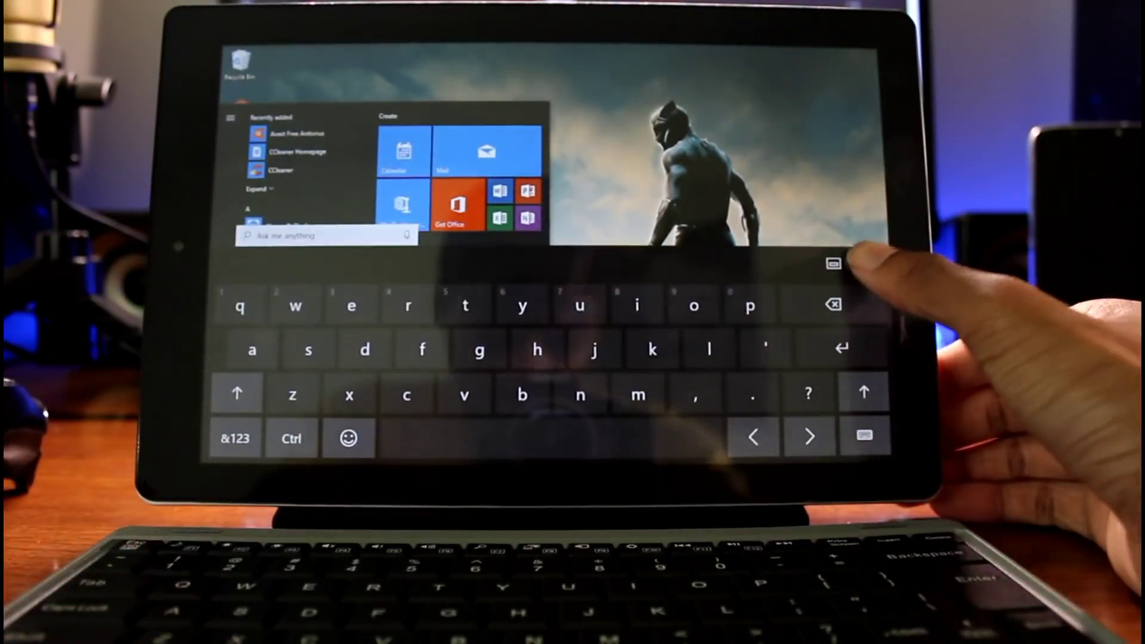
{"action": "left_click", "coordinate": [871, 368]}
{"action": "left_click", "coordinate": [854, 448]}
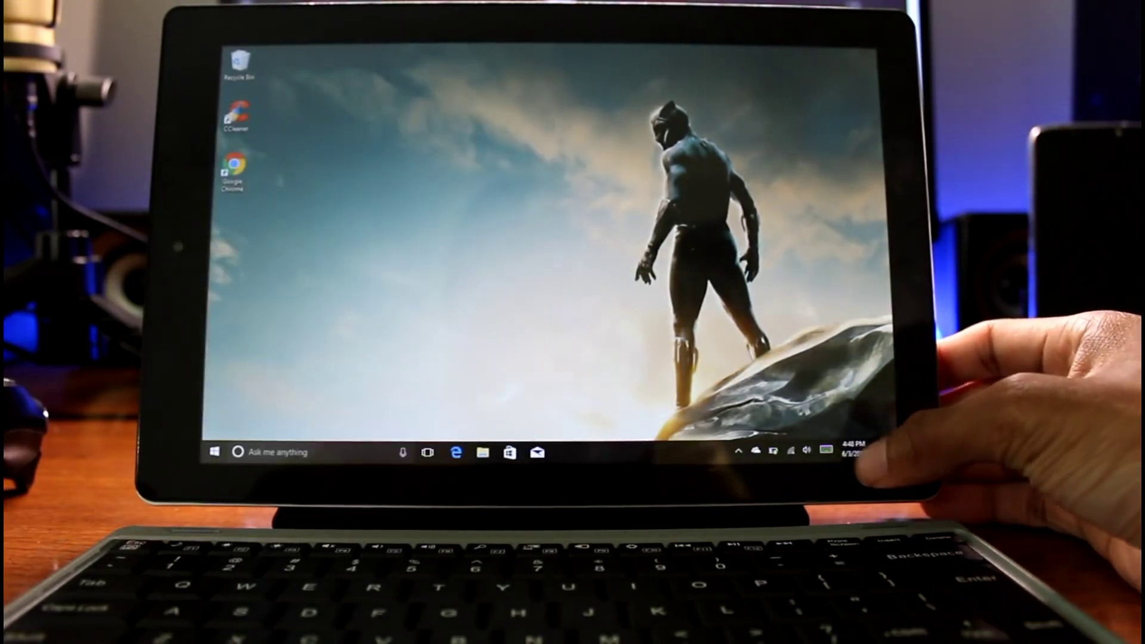
{"action": "left_click", "coordinate": [855, 447]}
{"action": "left_click", "coordinate": [854, 448]}
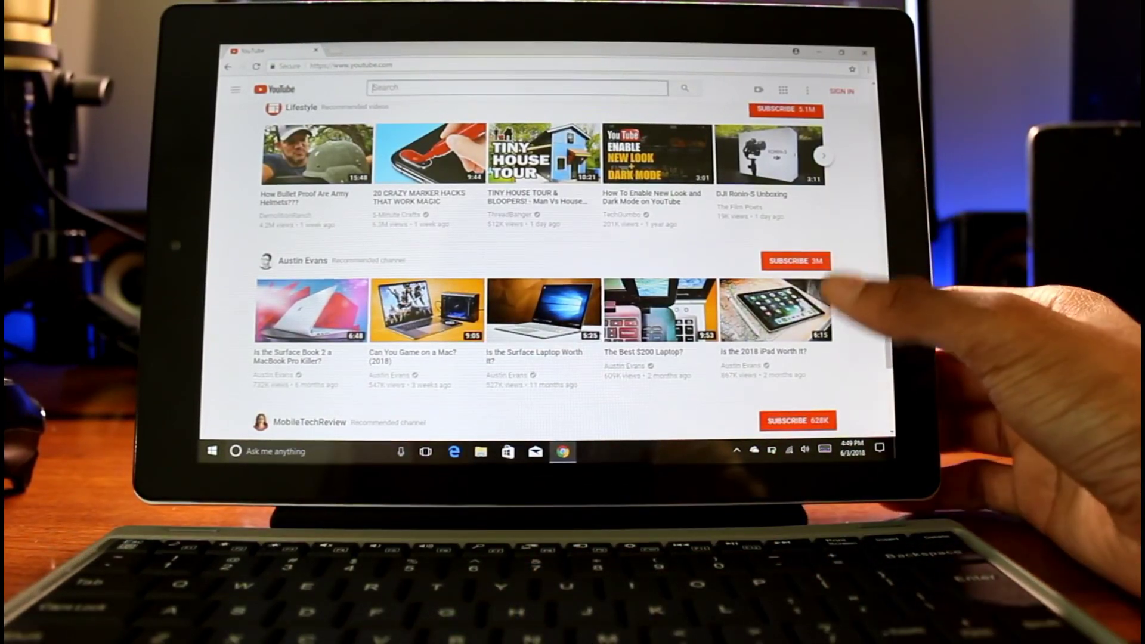
{"action": "scroll", "coordinate": [837, 358], "scroll_direction": "up", "scroll_amount": 3}
{"action": "scroll", "coordinate": [837, 376], "scroll_direction": "down", "scroll_amount": 4}
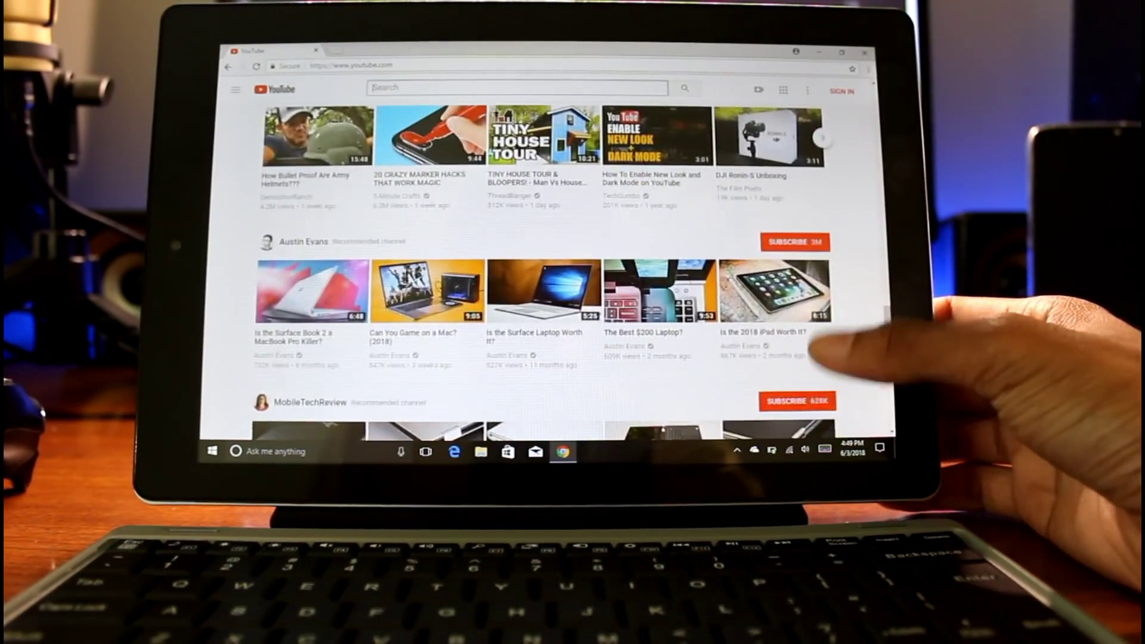
{"action": "scroll", "coordinate": [836, 358], "scroll_direction": "down", "scroll_amount": 8}
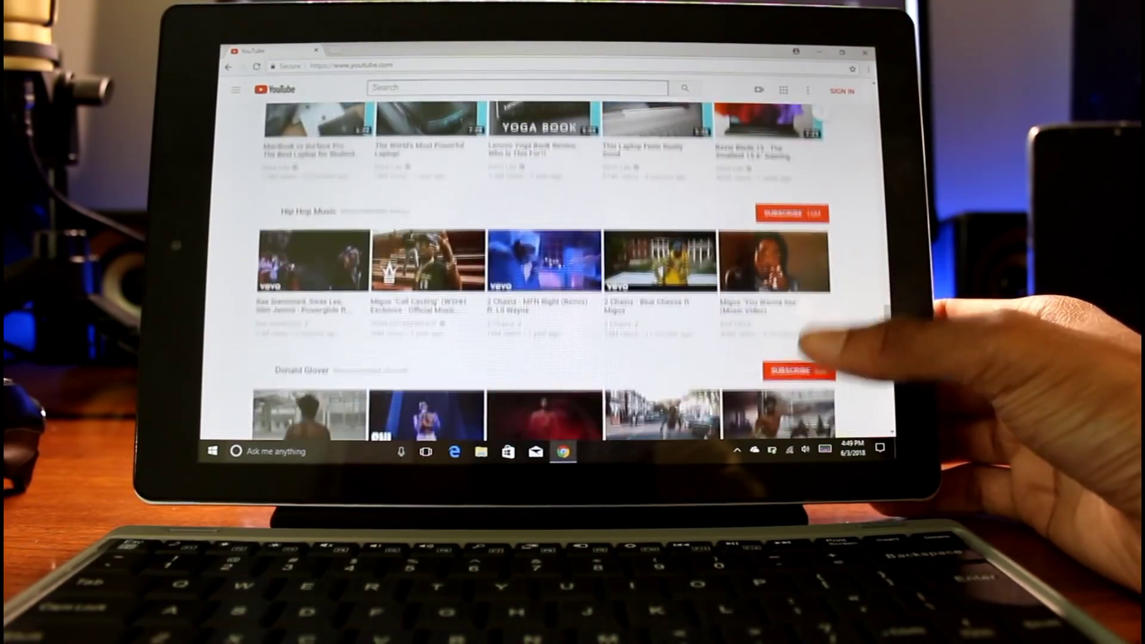
{"action": "scroll", "coordinate": [836, 358], "scroll_direction": "down", "scroll_amount": 5}
{"action": "scroll", "coordinate": [837, 358], "scroll_direction": "down", "scroll_amount": 5}
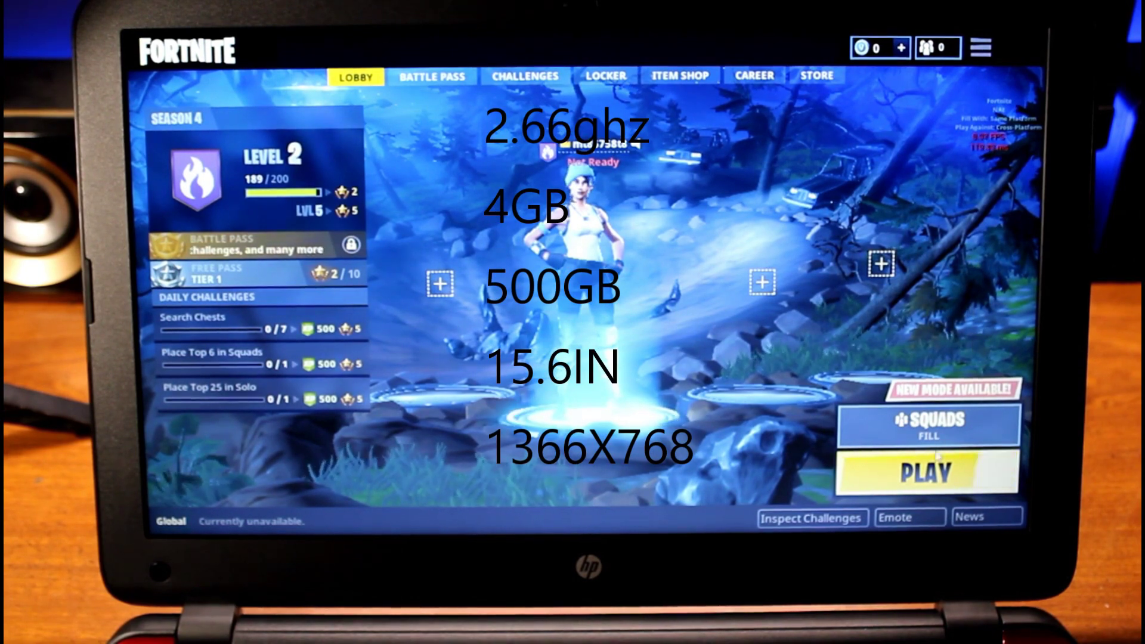
{"action": "key", "text": "Return"}
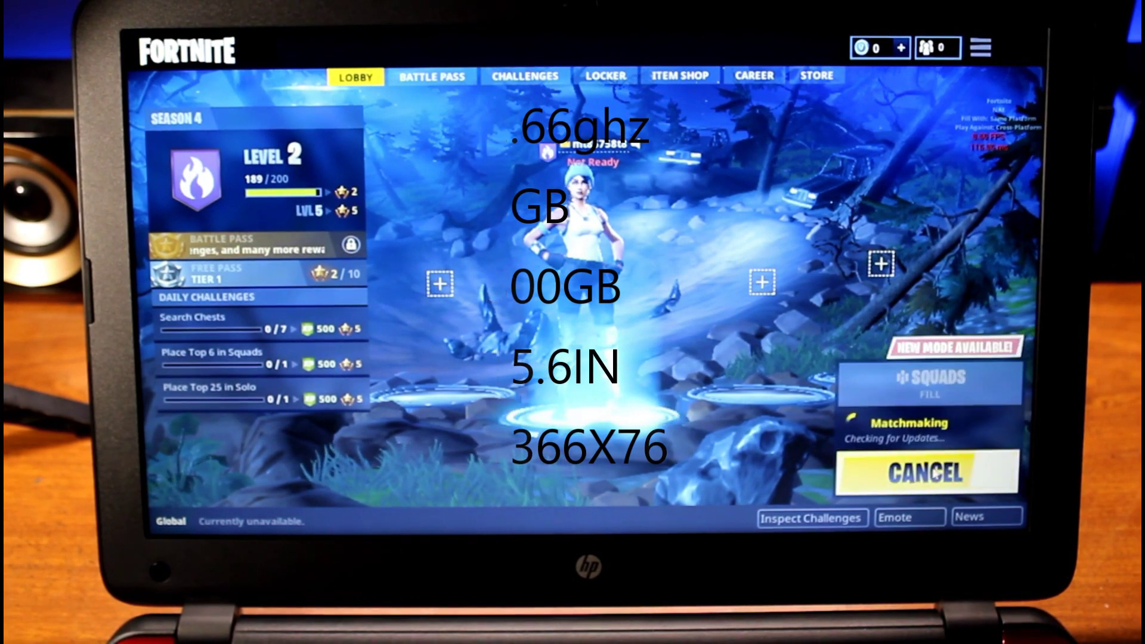